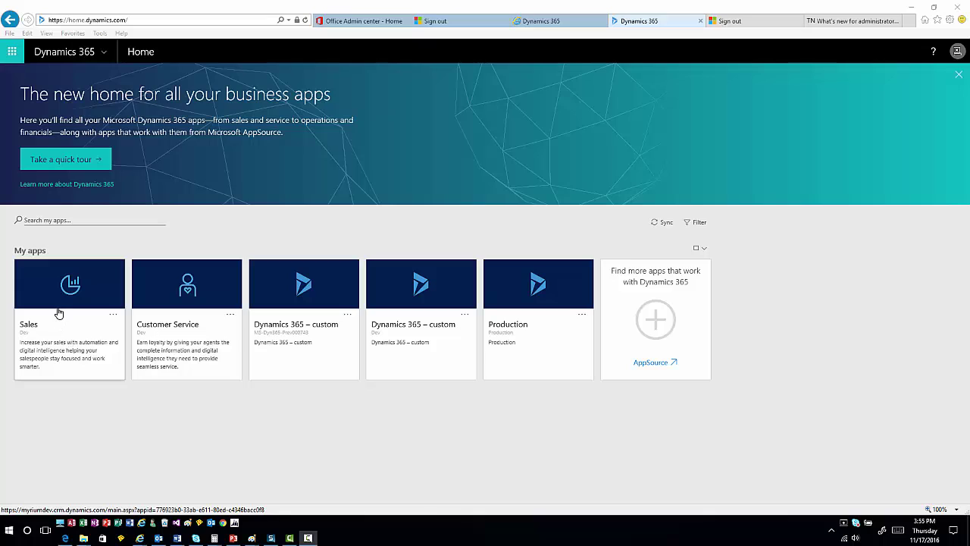
- Open the Sales app and display its available areas, including the entries under Marketing
left_click(58, 312)
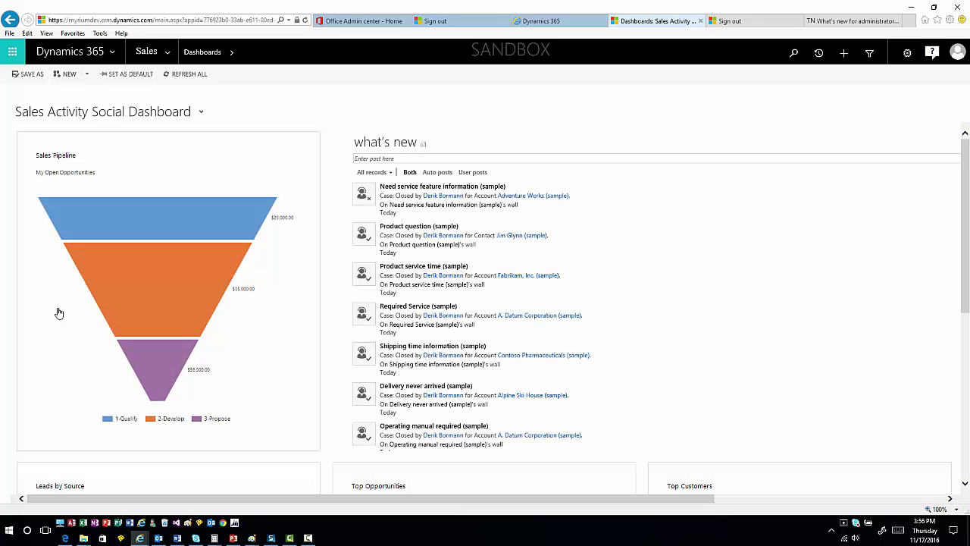
left_click(169, 57)
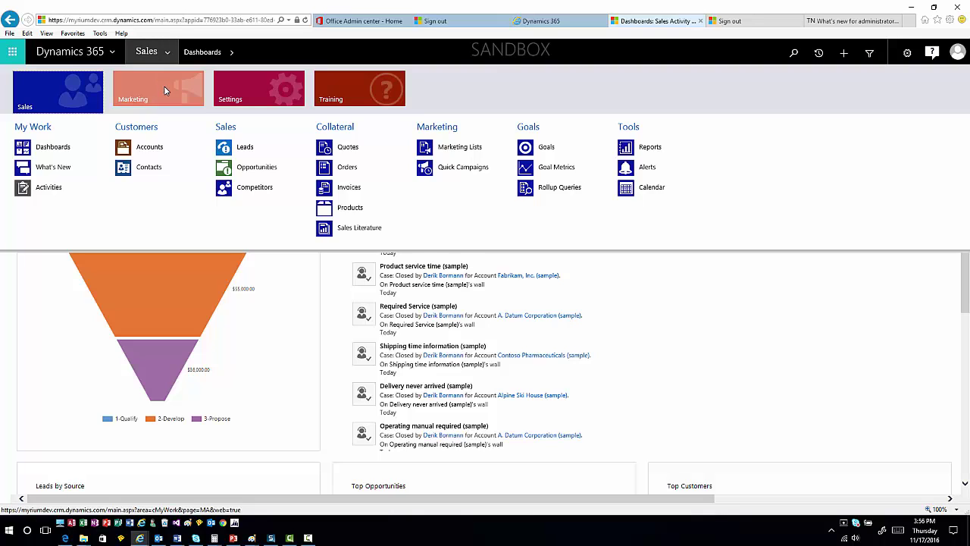
left_click(165, 88)
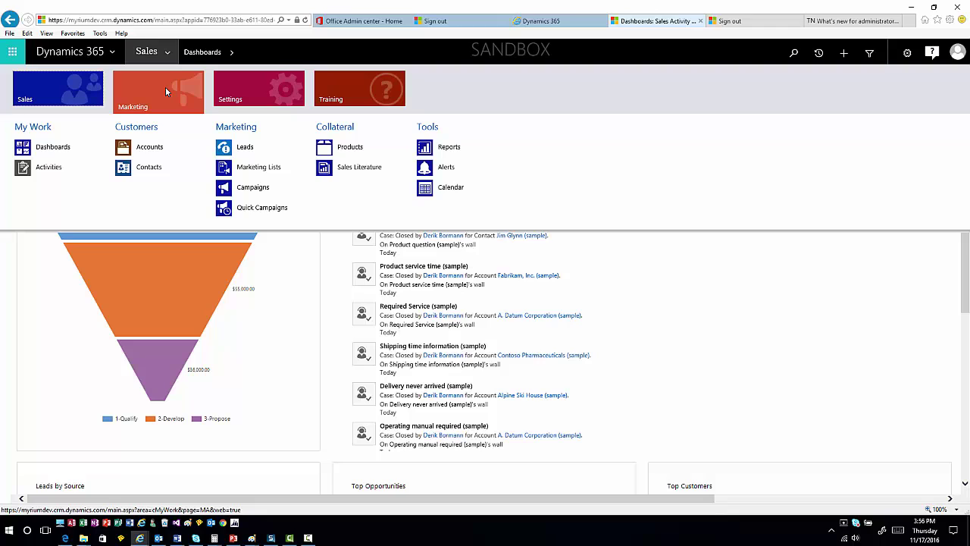
- Switch to the Customer Service app and display its areas, including the entries under Settings
left_click(81, 62)
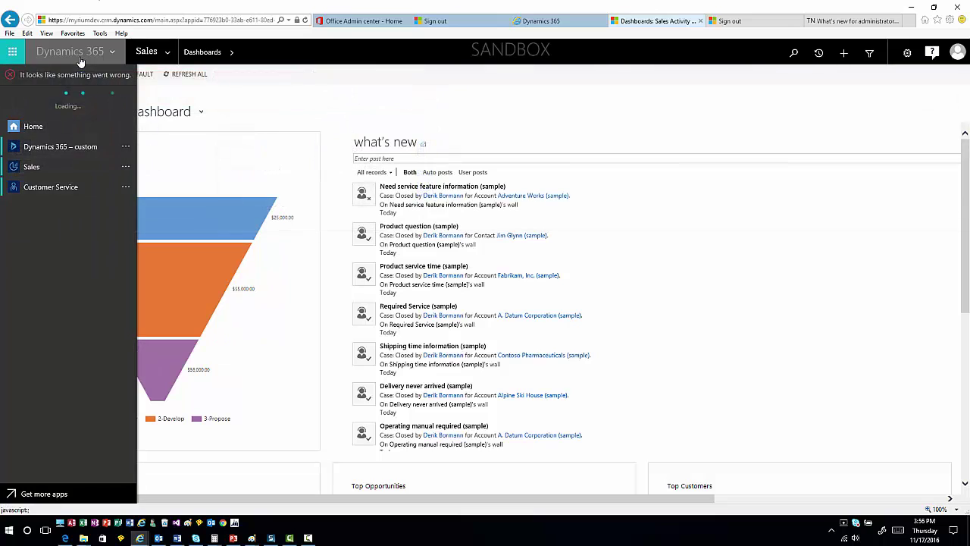
left_click(78, 189)
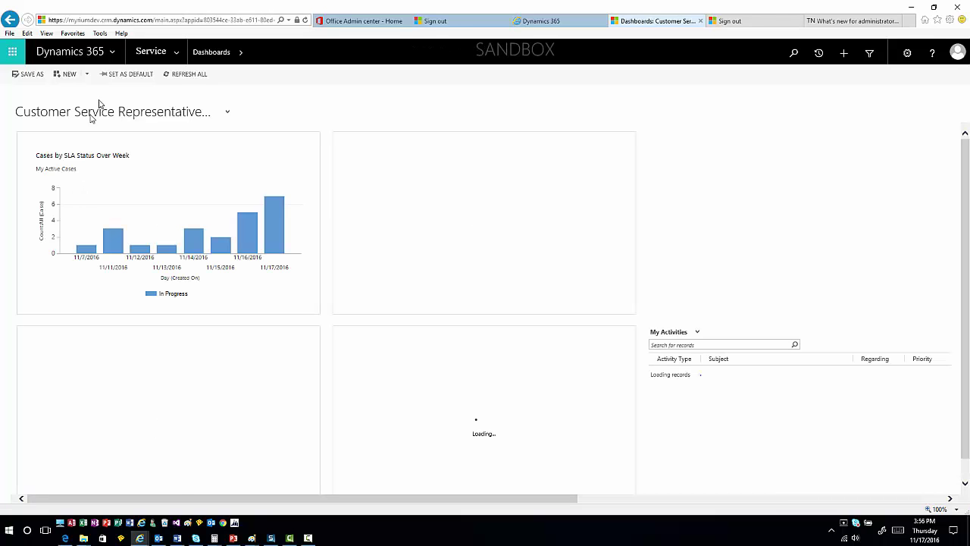
left_click(177, 57)
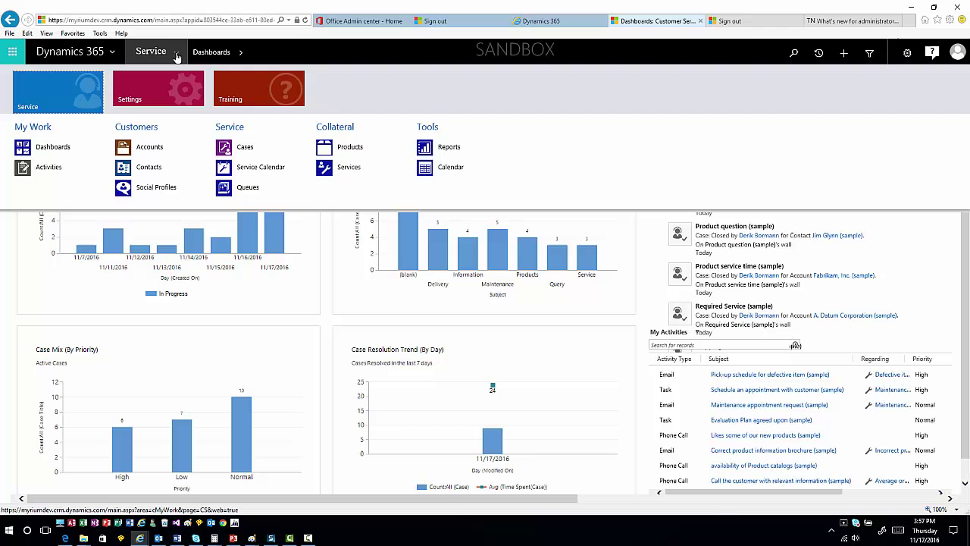
left_click(161, 94)
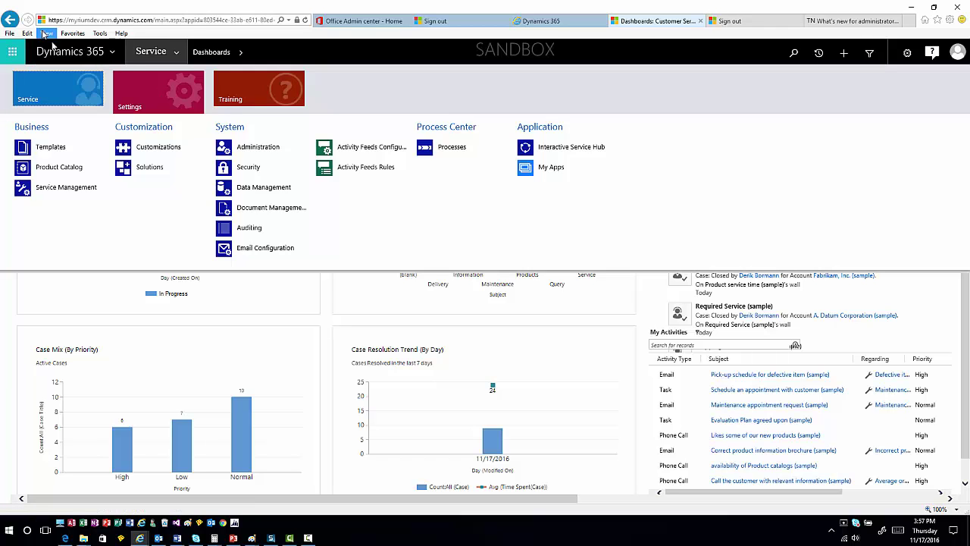
- Switch to the Dynamics 365 – custom app and display its full set of areas
left_click(75, 57)
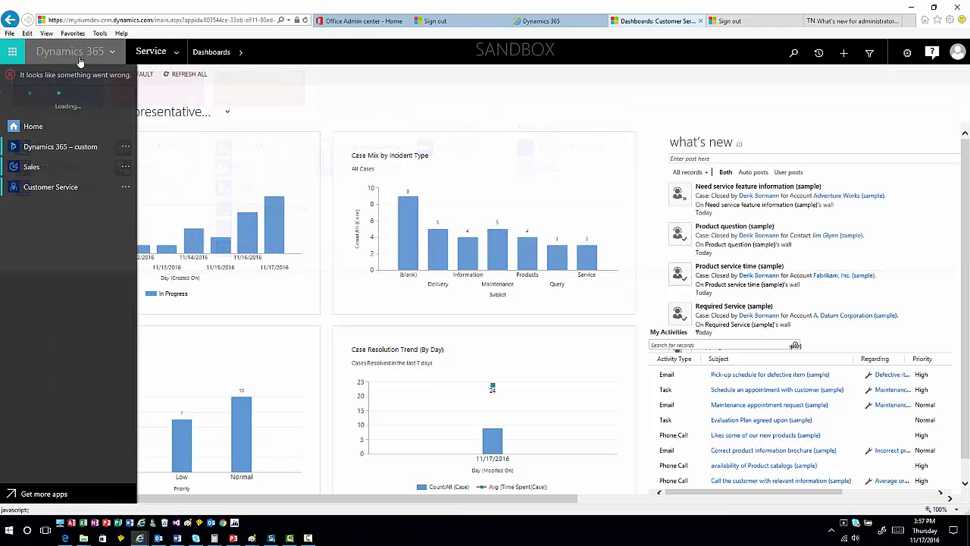
left_click(74, 151)
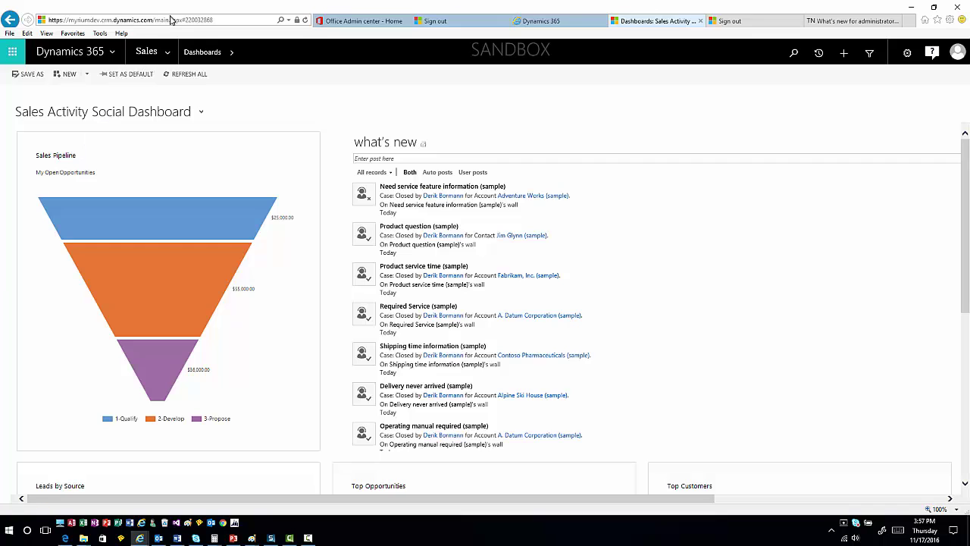
left_click(171, 56)
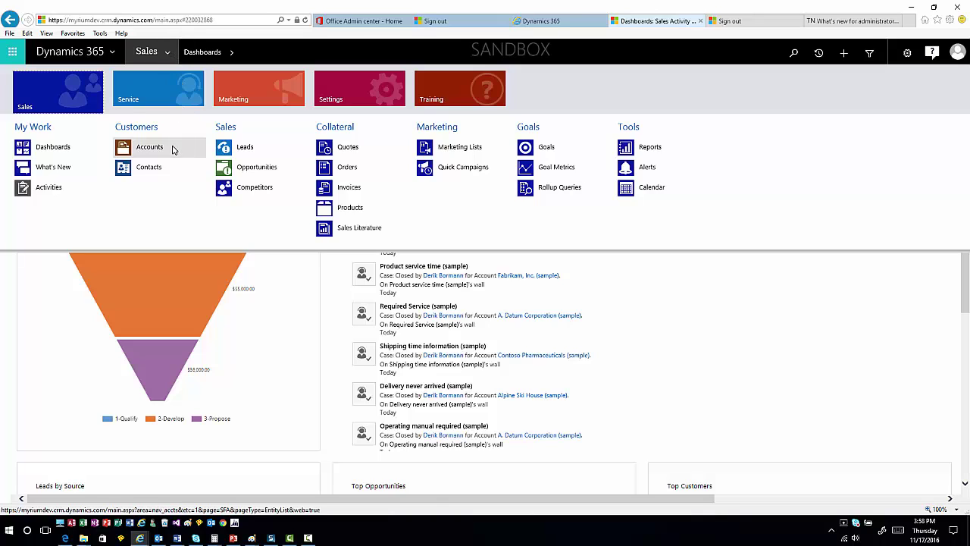
- Open the Accounts list and open the A. Datum Corporation account name for inline editing
left_click(149, 147)
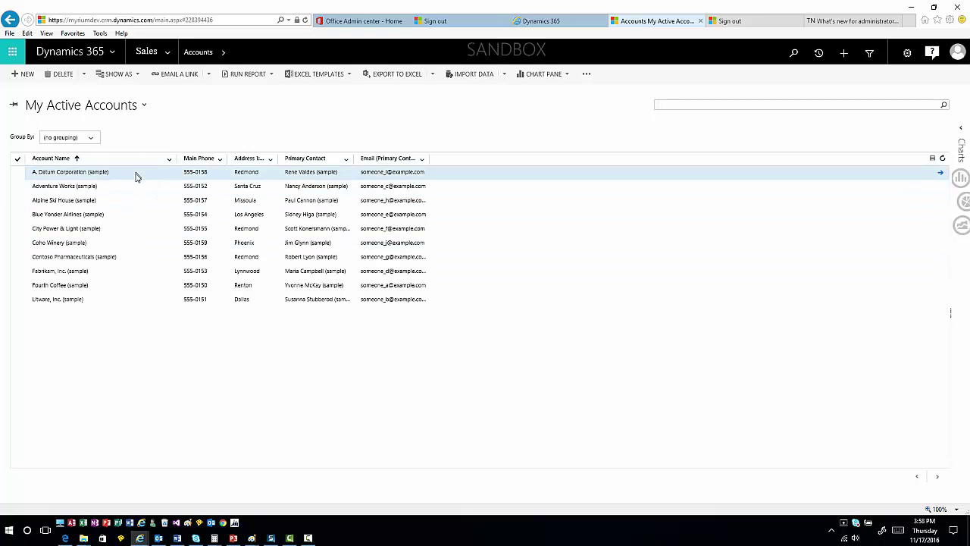
left_click(137, 178)
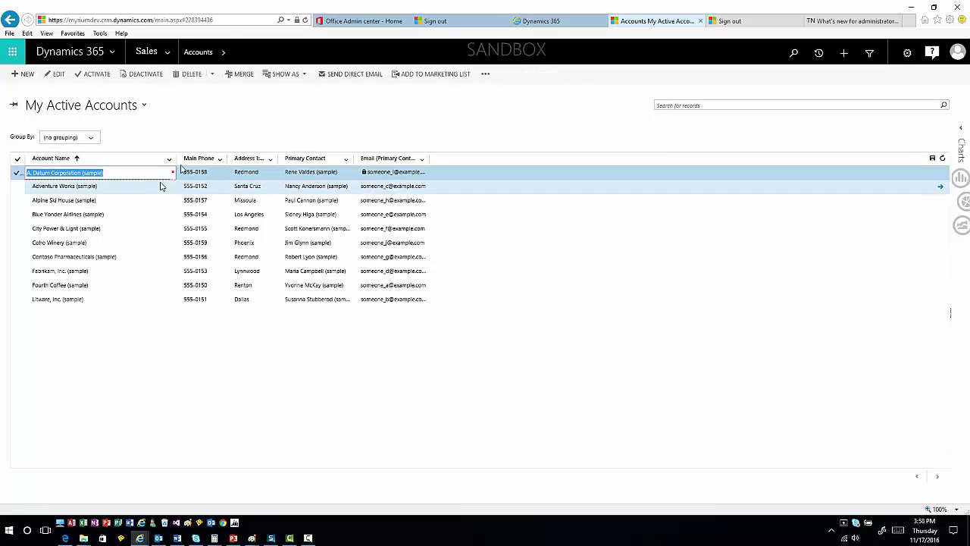
- Go to the Contacts list and open the entity customization window from it
left_click(174, 57)
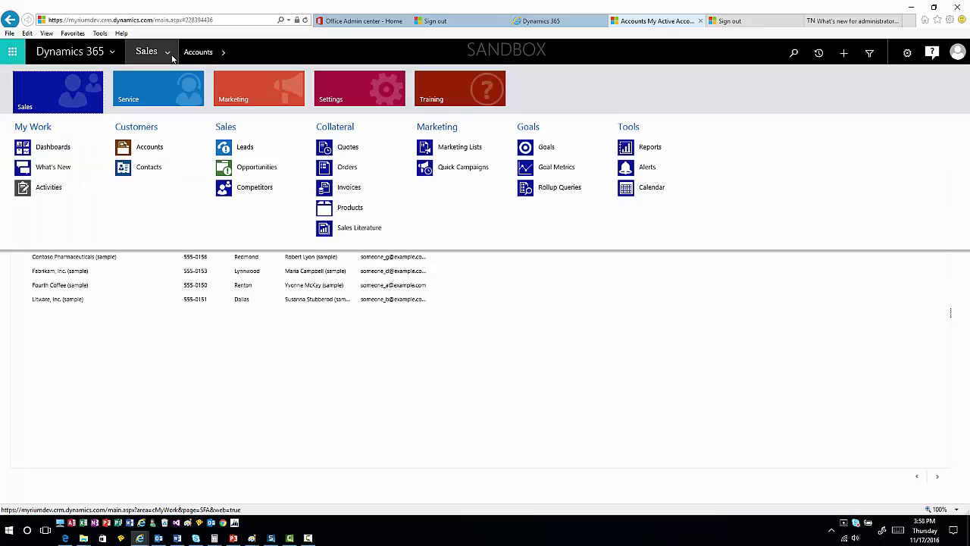
left_click(162, 170)
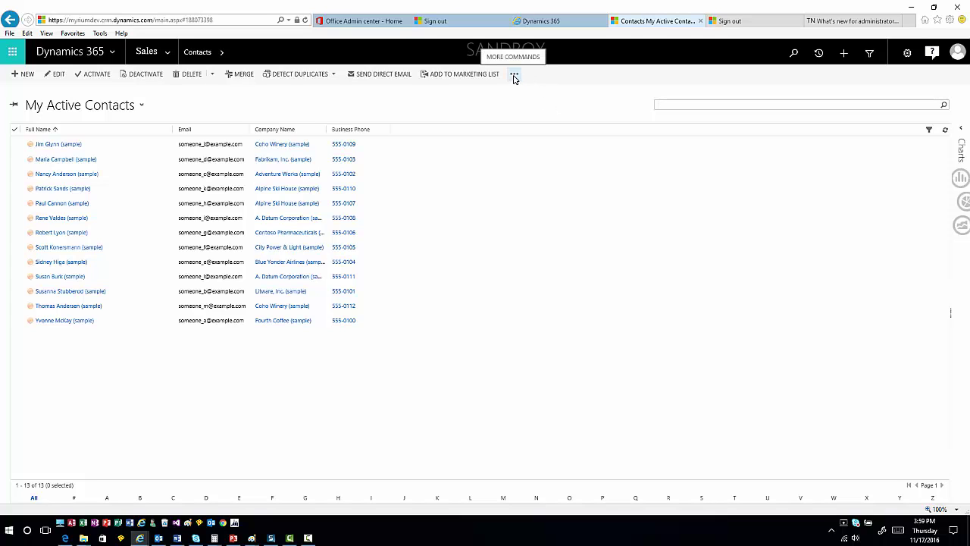
left_click(513, 76)
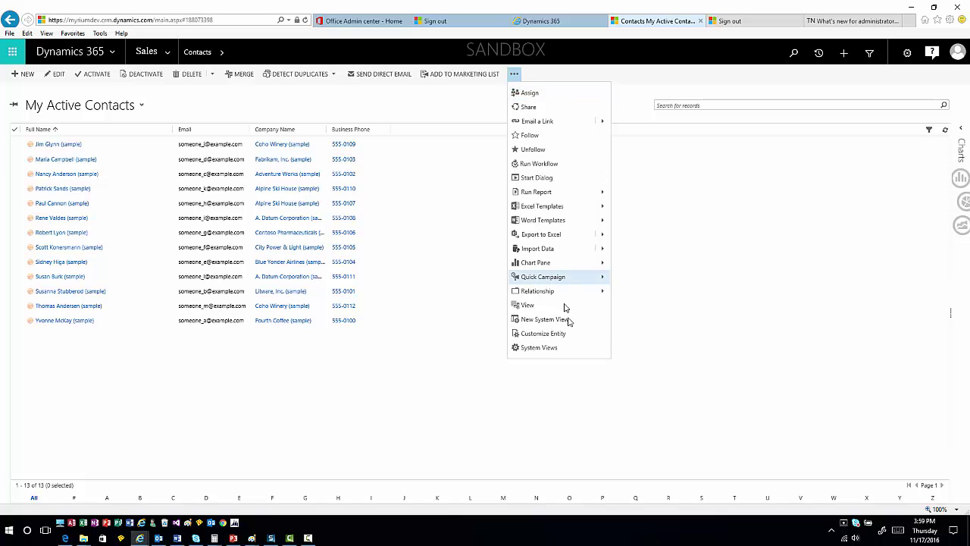
left_click(574, 335)
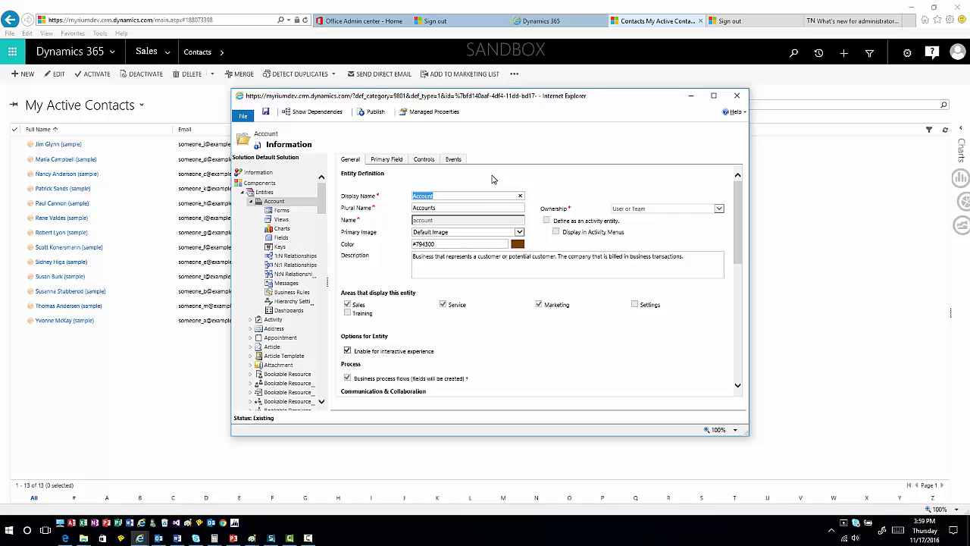
- Examine the Account entity's grid controls and bring up the same control settings for the Contact entity
left_click(425, 163)
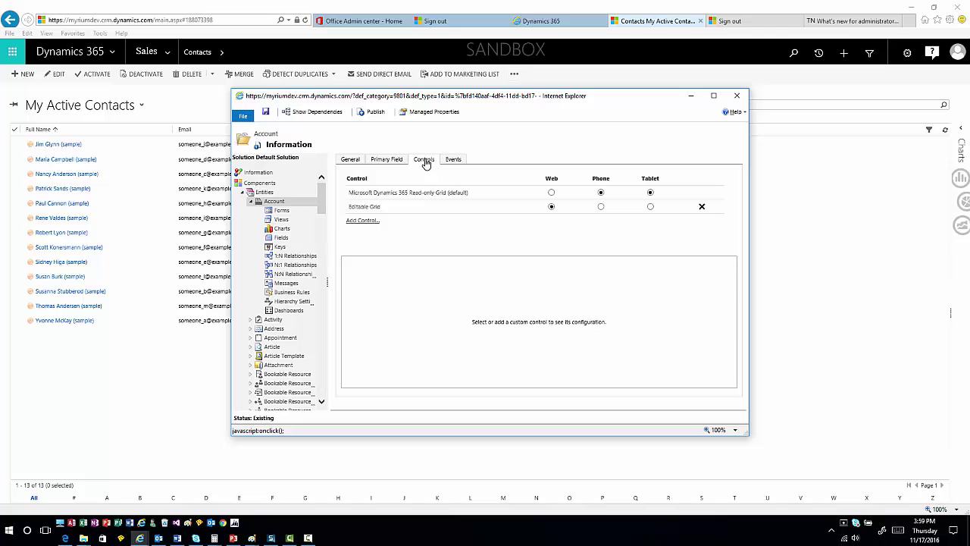
left_click(250, 202)
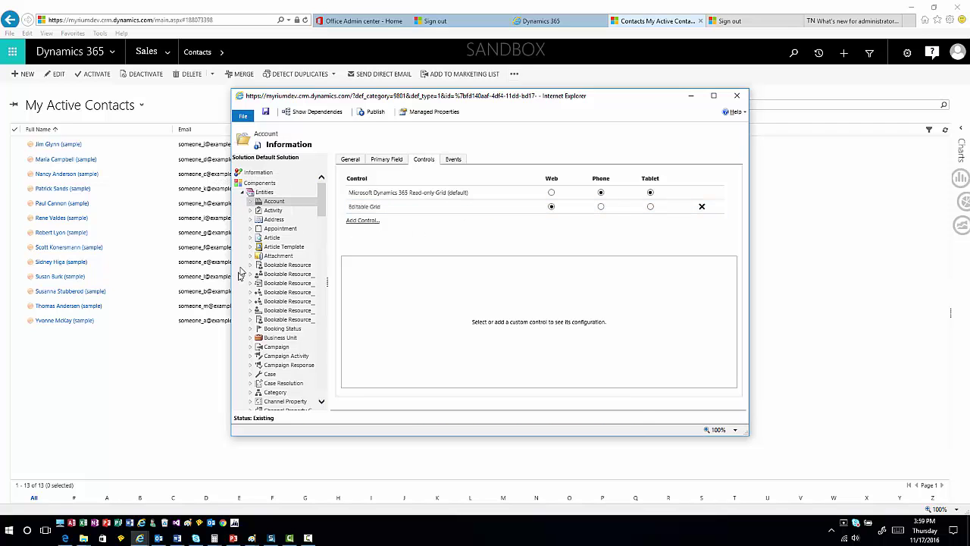
scroll(248, 236, "down", 3)
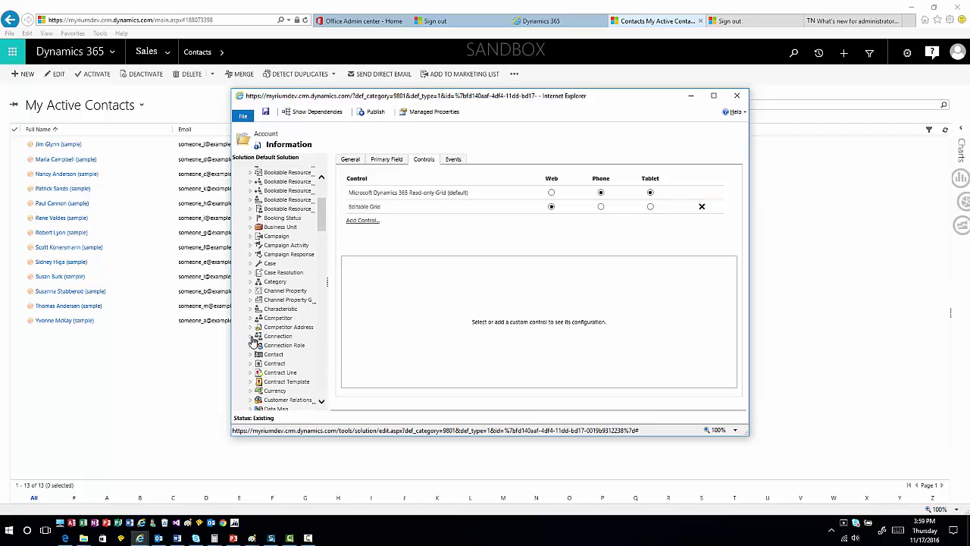
left_click(273, 354)
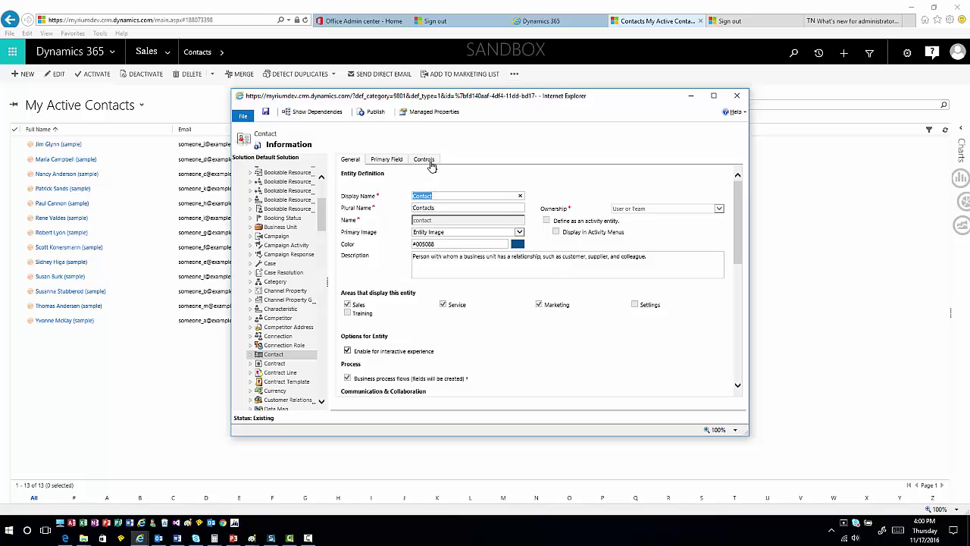
left_click(425, 160)
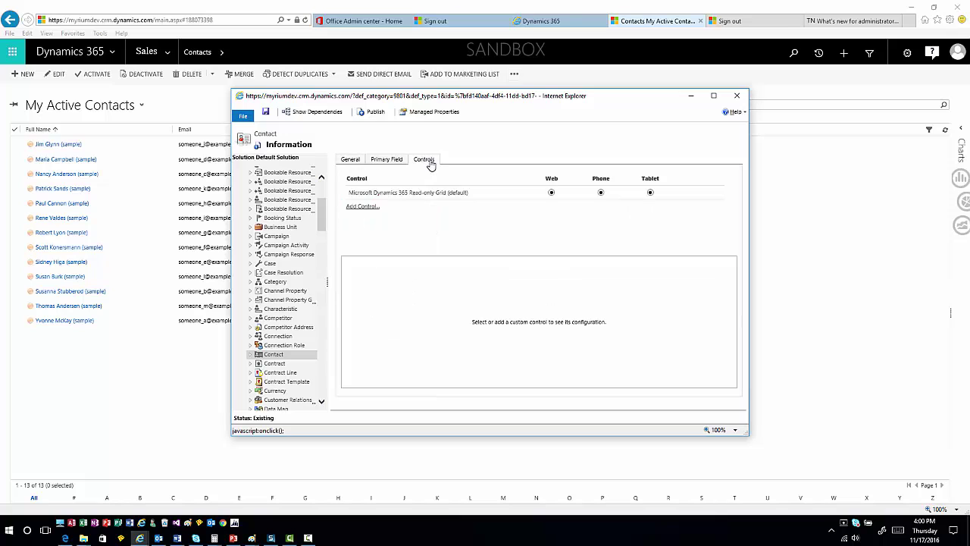
- Add the Editable Grid control to the Contact entity and make it the control used for Web
left_click(367, 207)
left_click(455, 240)
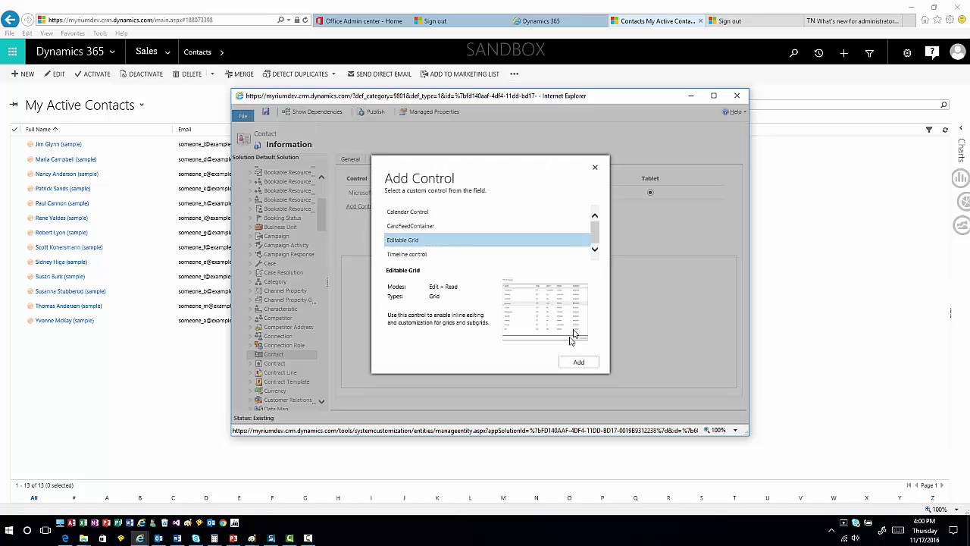
left_click(573, 365)
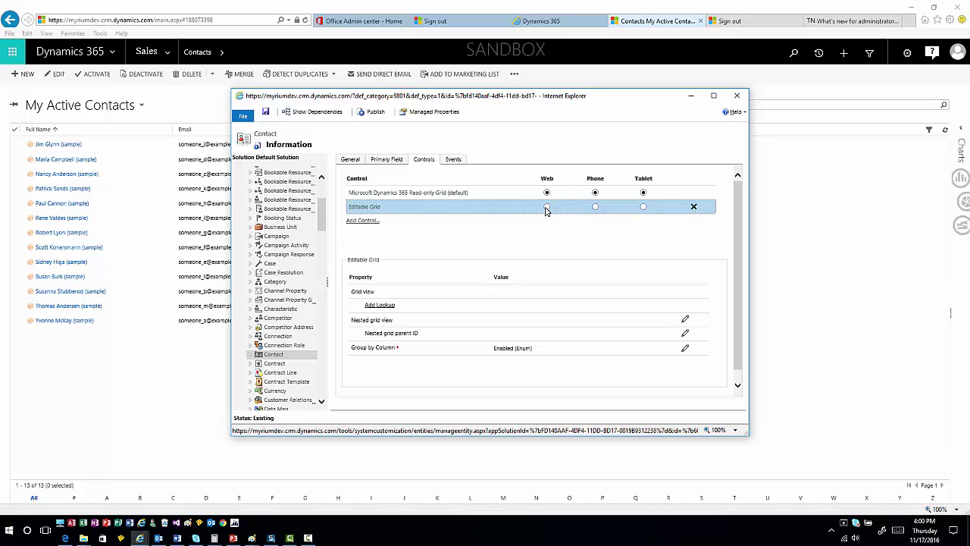
left_click(546, 207)
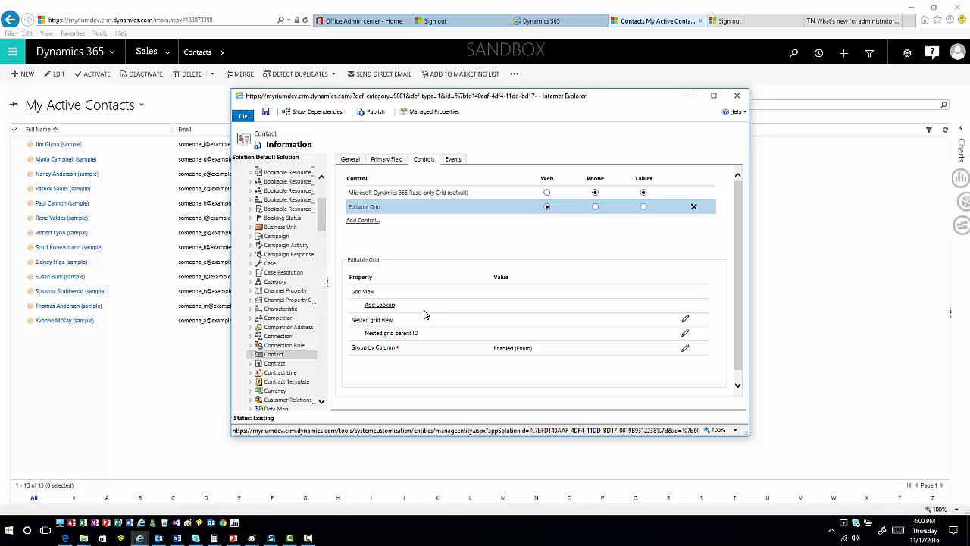
- Review the Contact entity's event handlers for the Editable Grid and save the entity
left_click(453, 160)
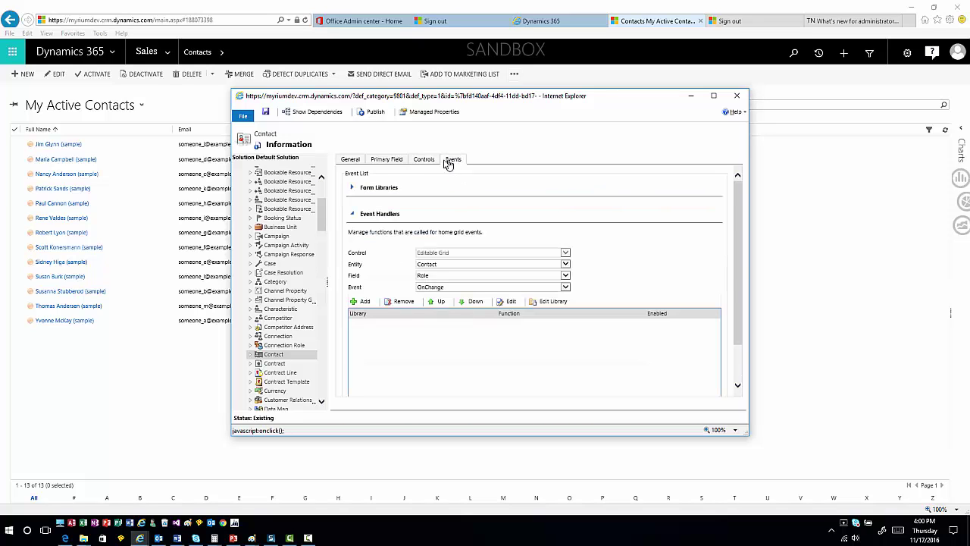
left_click(425, 161)
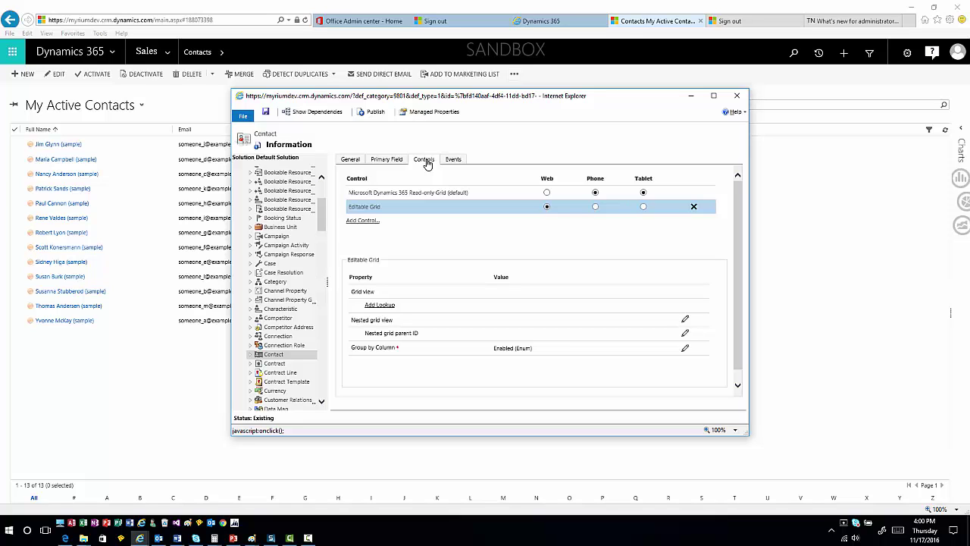
left_click(265, 114)
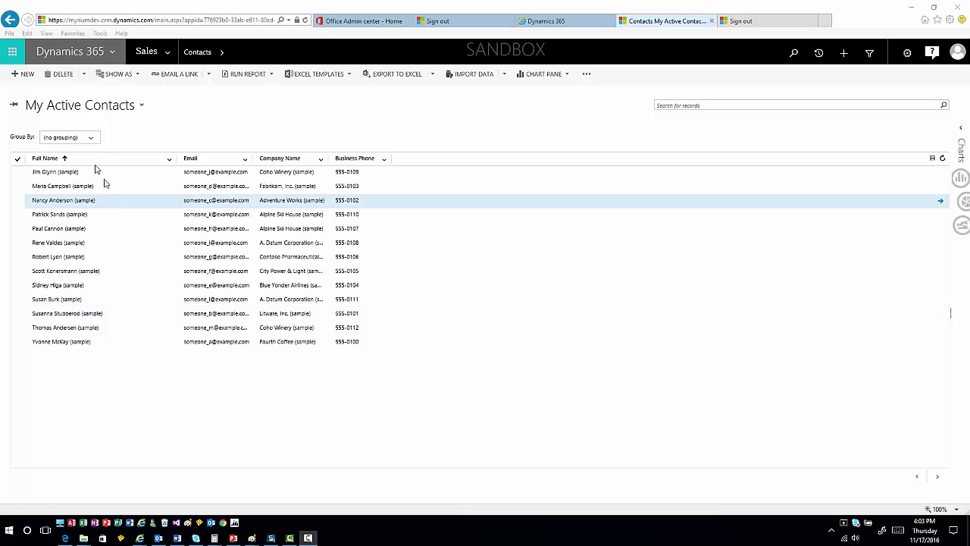
- Try grouping the contacts by Full Name and return the list to no grouping
left_click(91, 140)
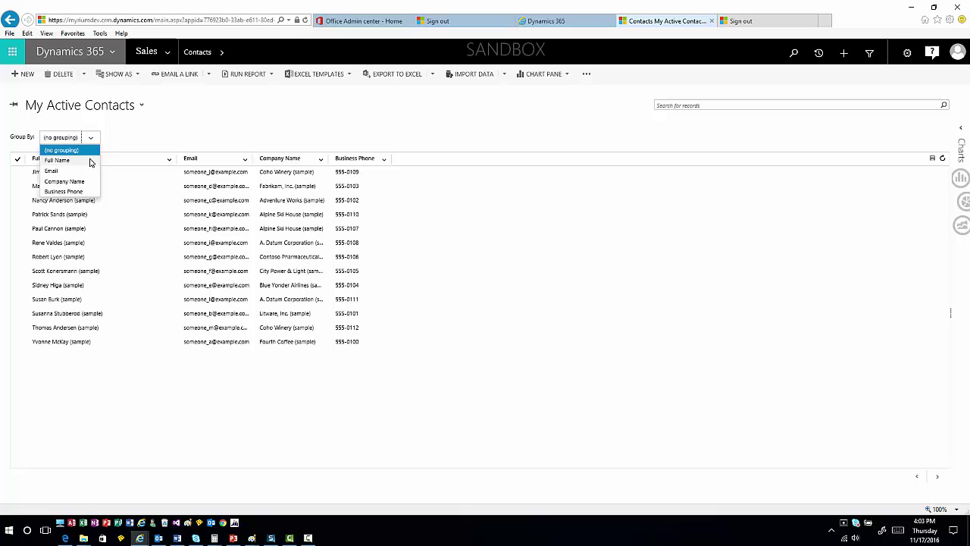
left_click(89, 162)
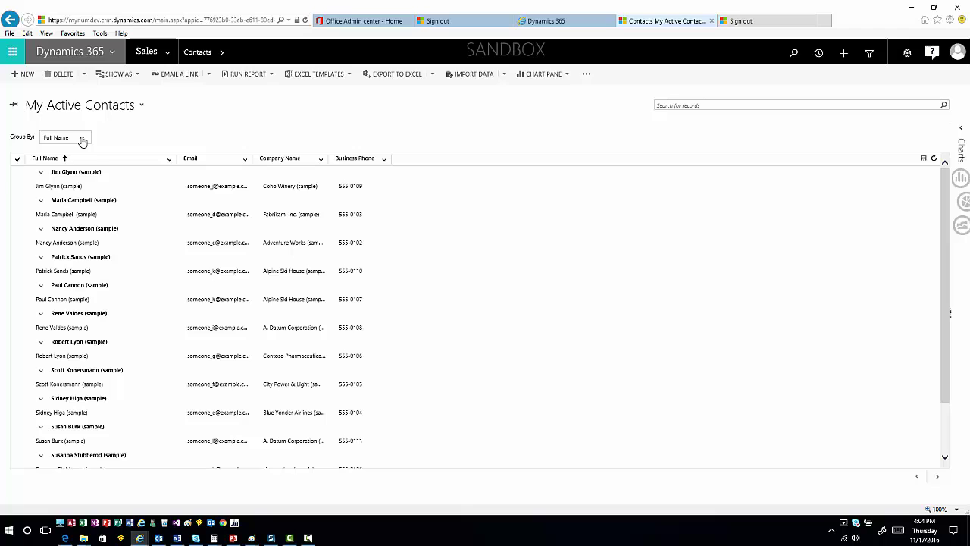
left_click(83, 141)
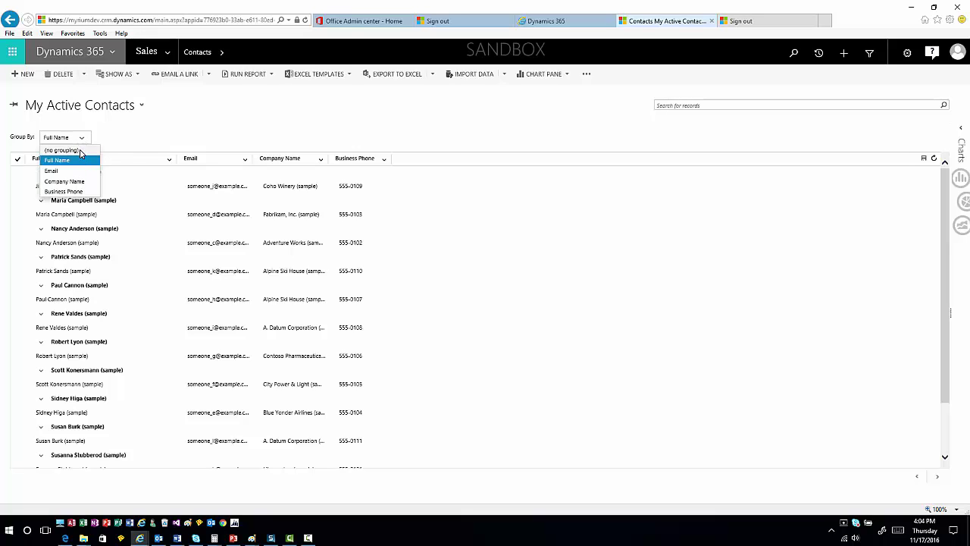
left_click(80, 151)
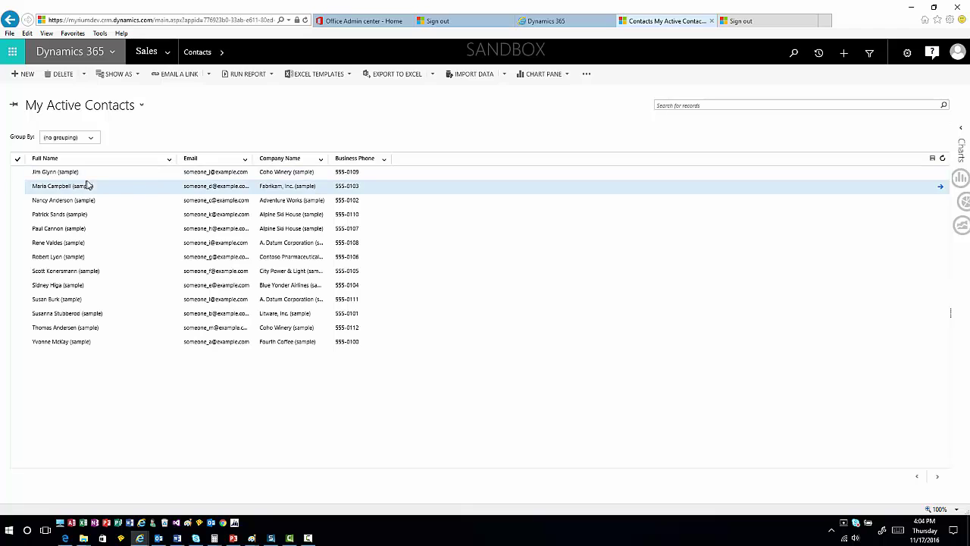
- Change the e-mail domain of the Fabrikam, Inc. contact to sample.com directly in the grid and save the change
left_click(225, 187)
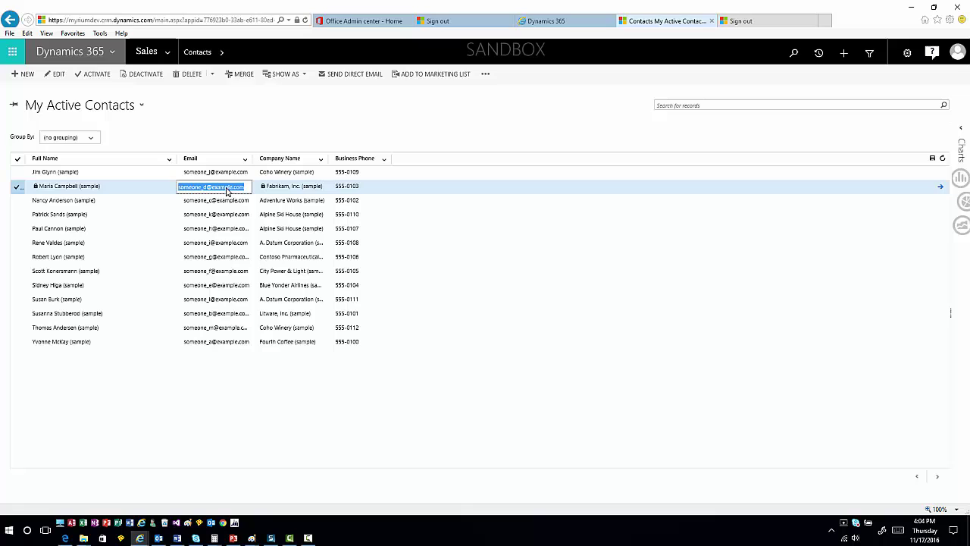
left_click(244, 189)
double_click(215, 189)
type("sa")
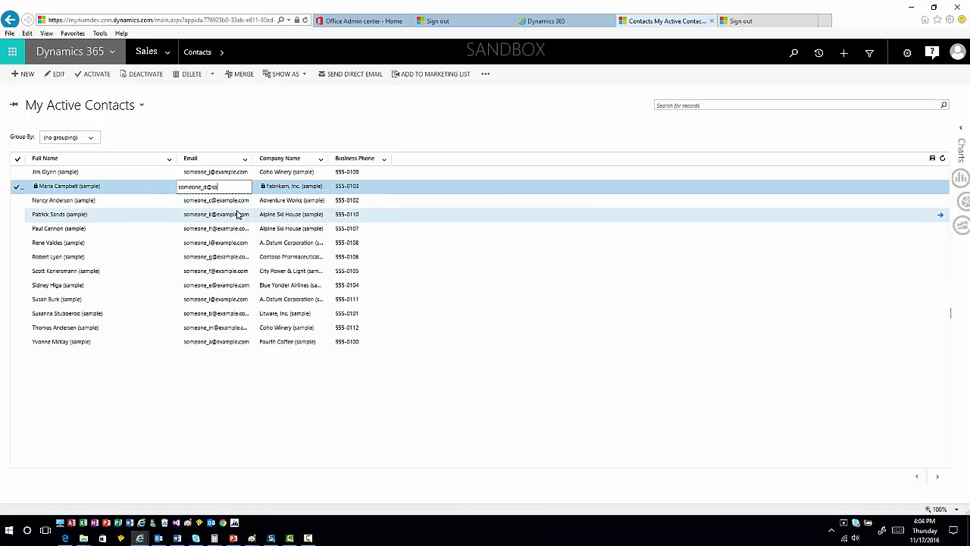
type("mple.com")
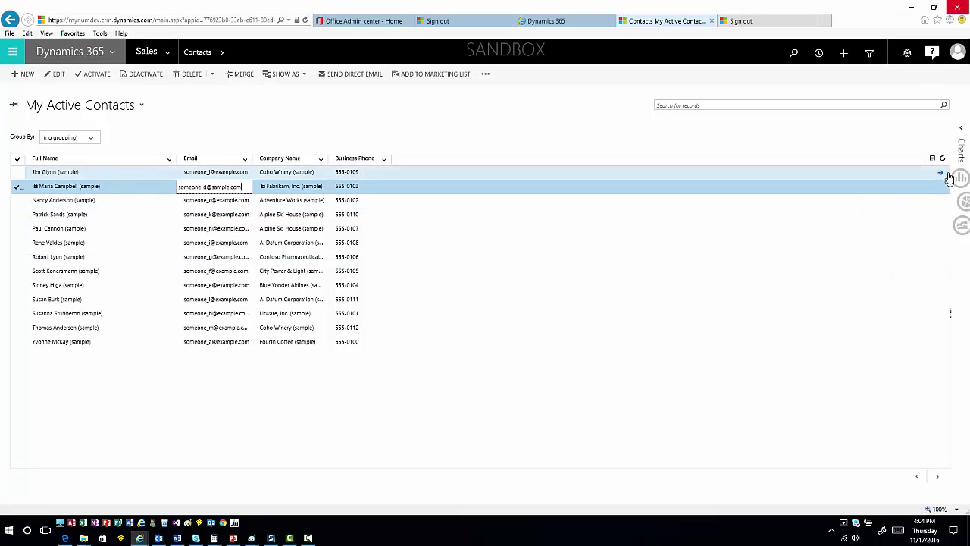
left_click(933, 160)
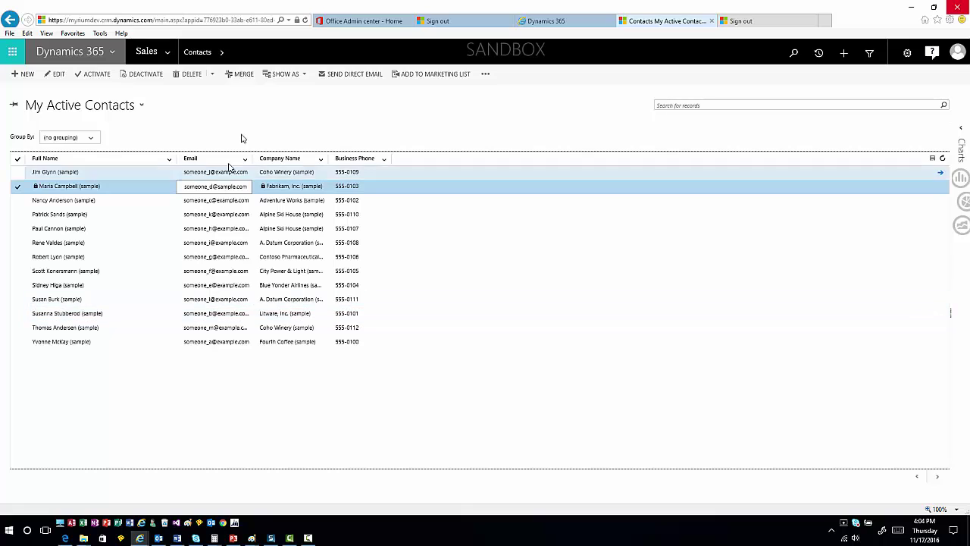
- Open the Opportunities list from the Sales area
left_click(168, 53)
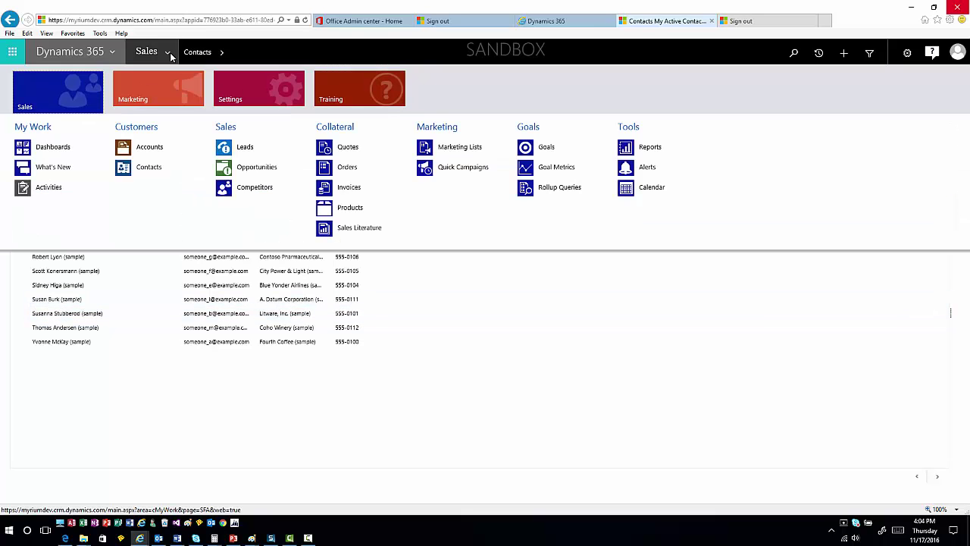
left_click(238, 177)
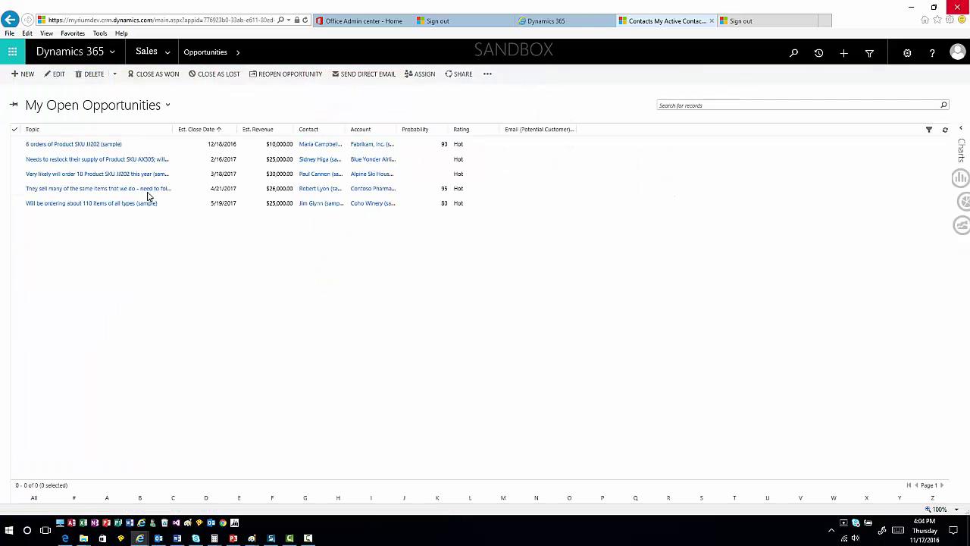